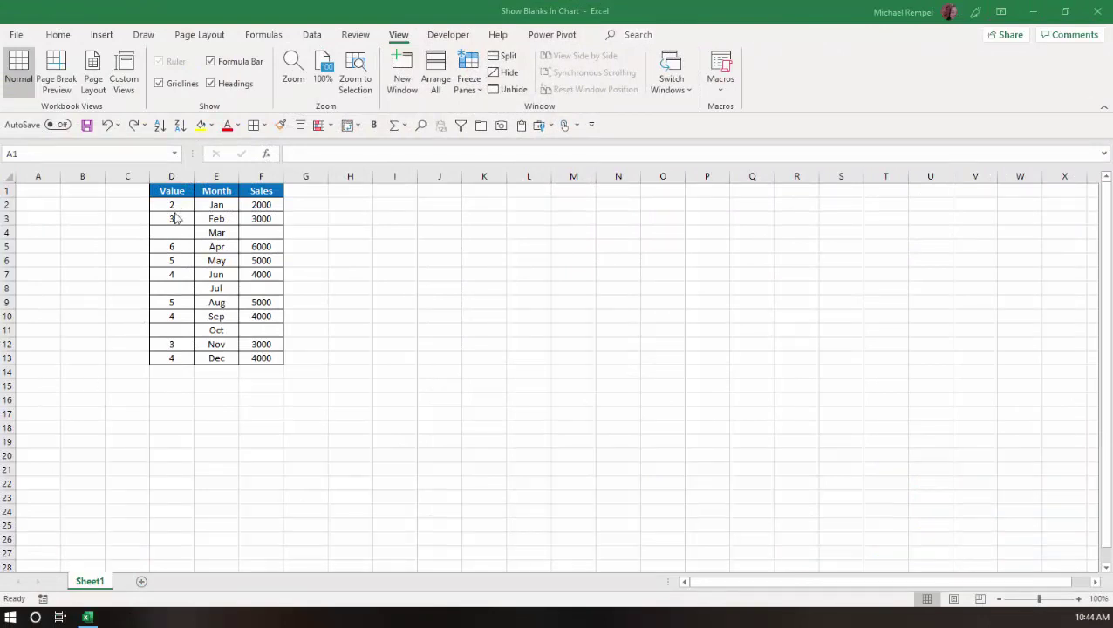
Step: Check the Jan and Mar Sales formulas, then insert a Line chart of E1:F13 beside the table
{"action": "left_click", "coordinate": [266, 203]}
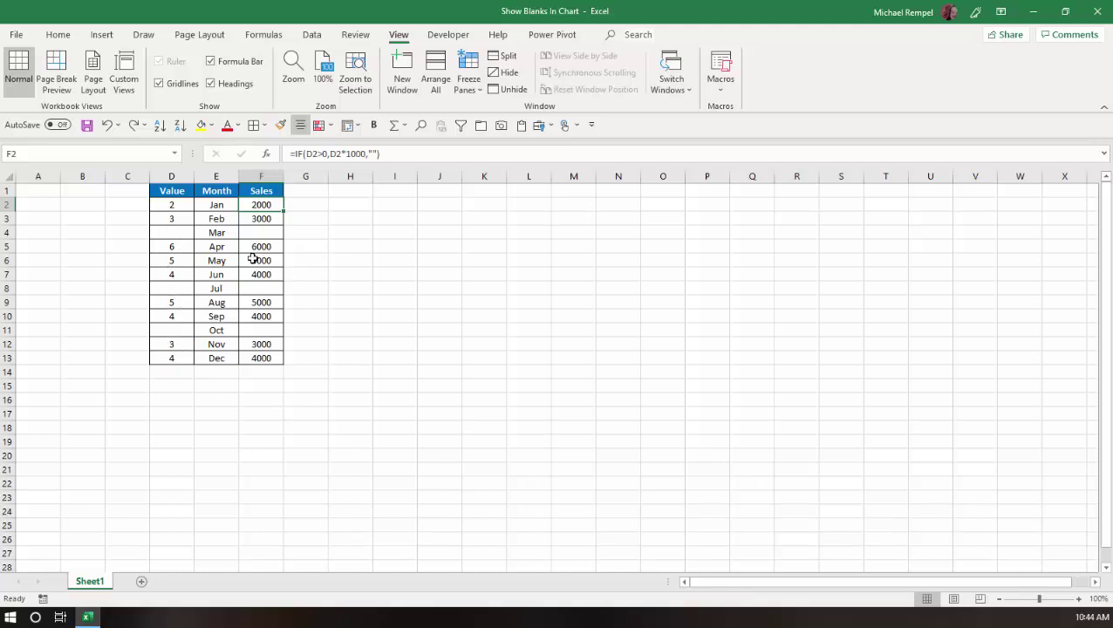
{"action": "left_click", "coordinate": [264, 230]}
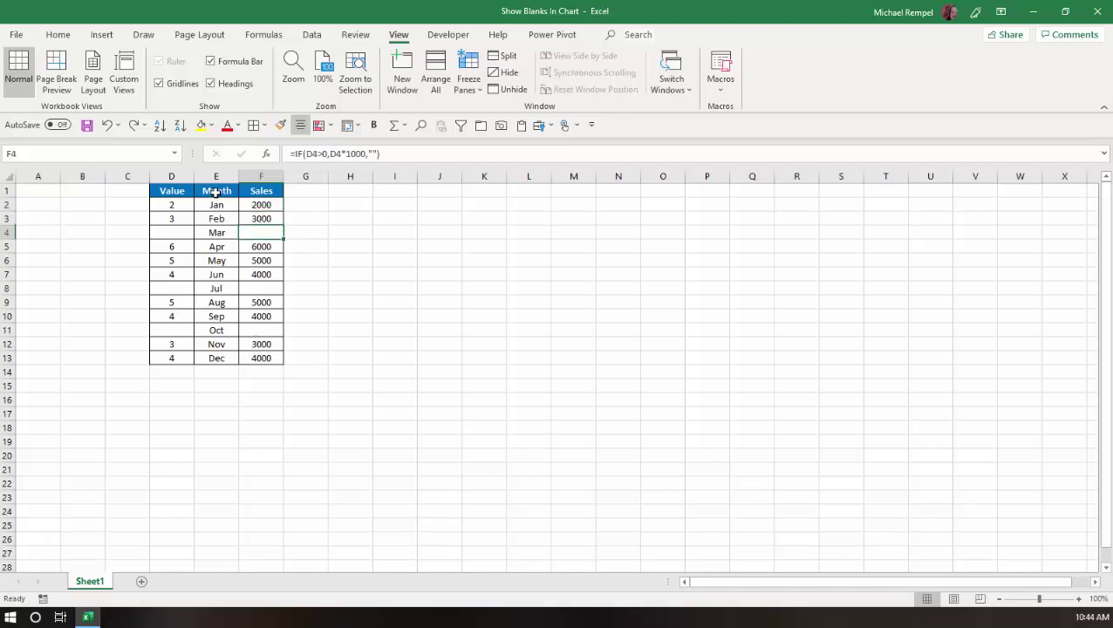
{"action": "left_click_drag", "start_coordinate": [218, 190], "coordinate": [280, 357]}
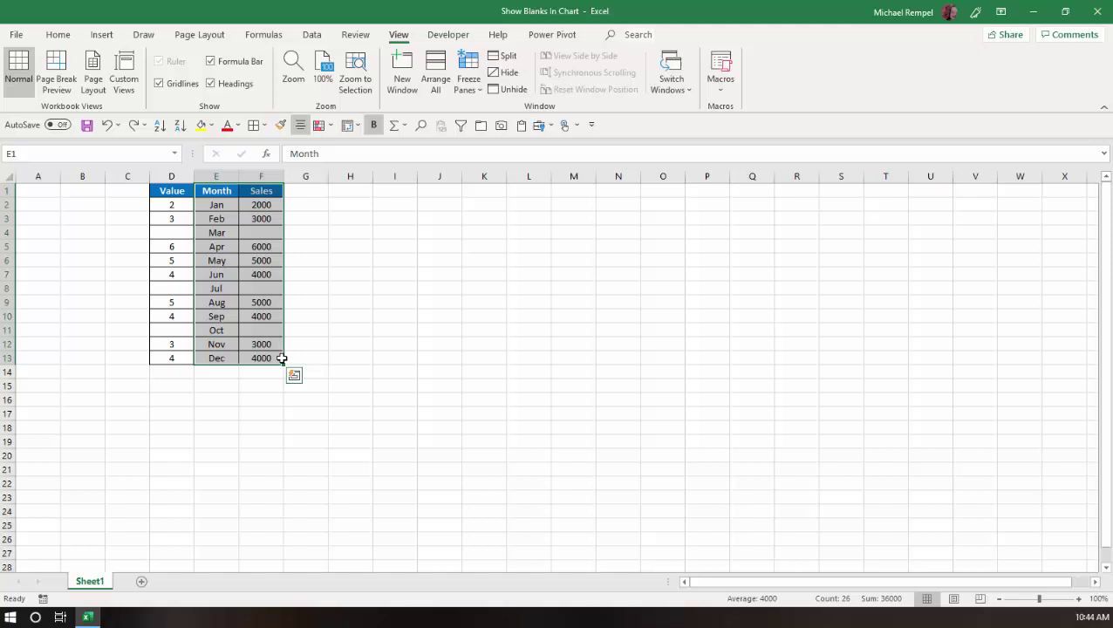
{"action": "left_click", "coordinate": [101, 35]}
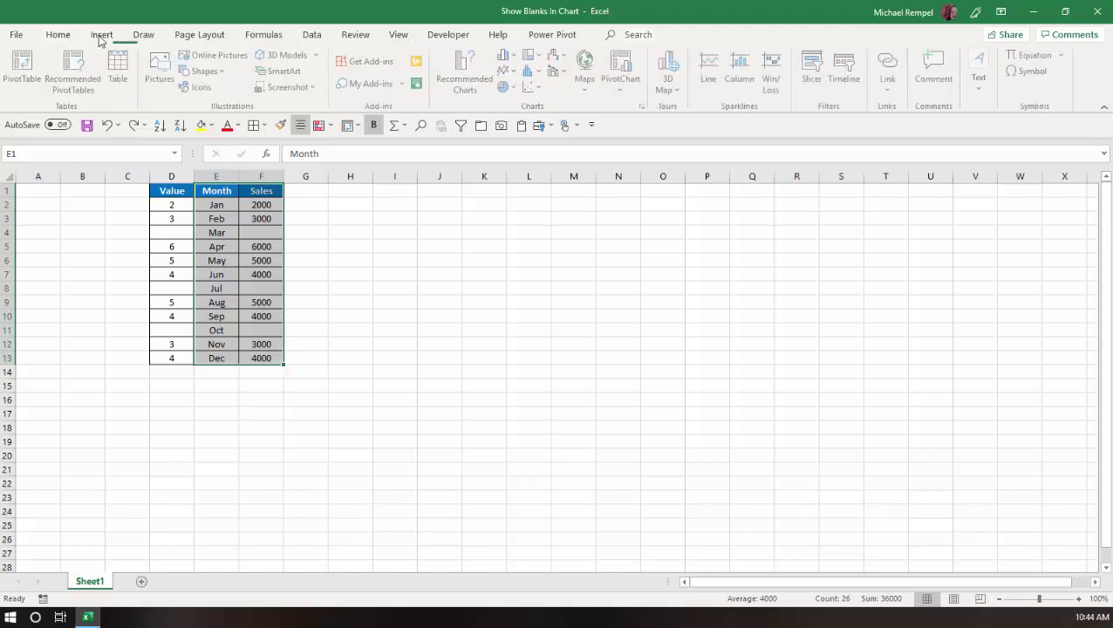
{"action": "left_click", "coordinate": [468, 74]}
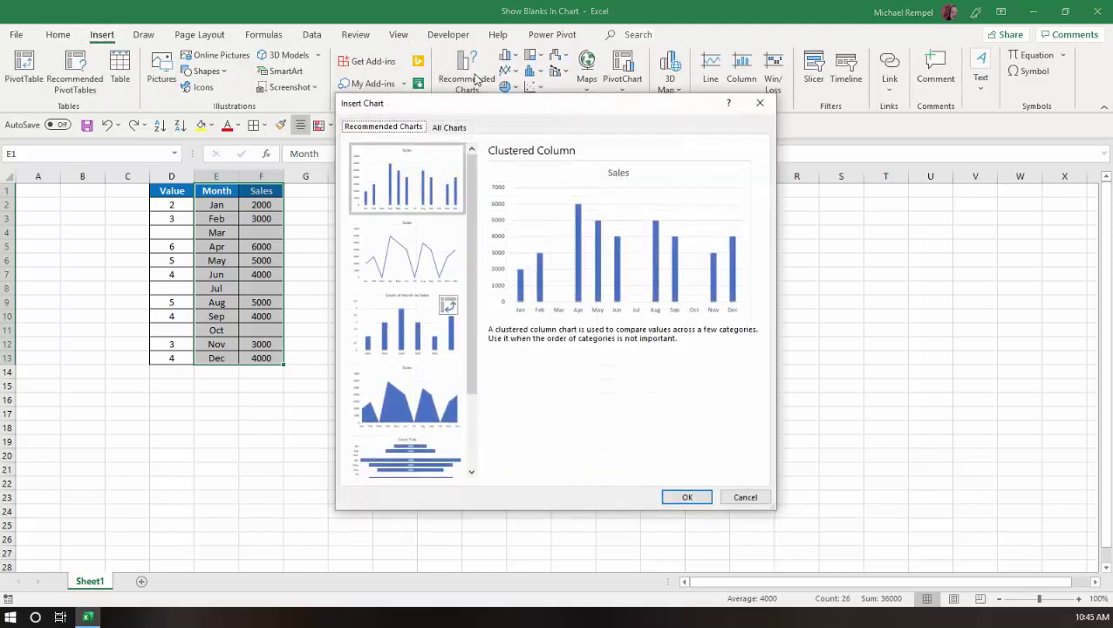
{"action": "left_click", "coordinate": [428, 269]}
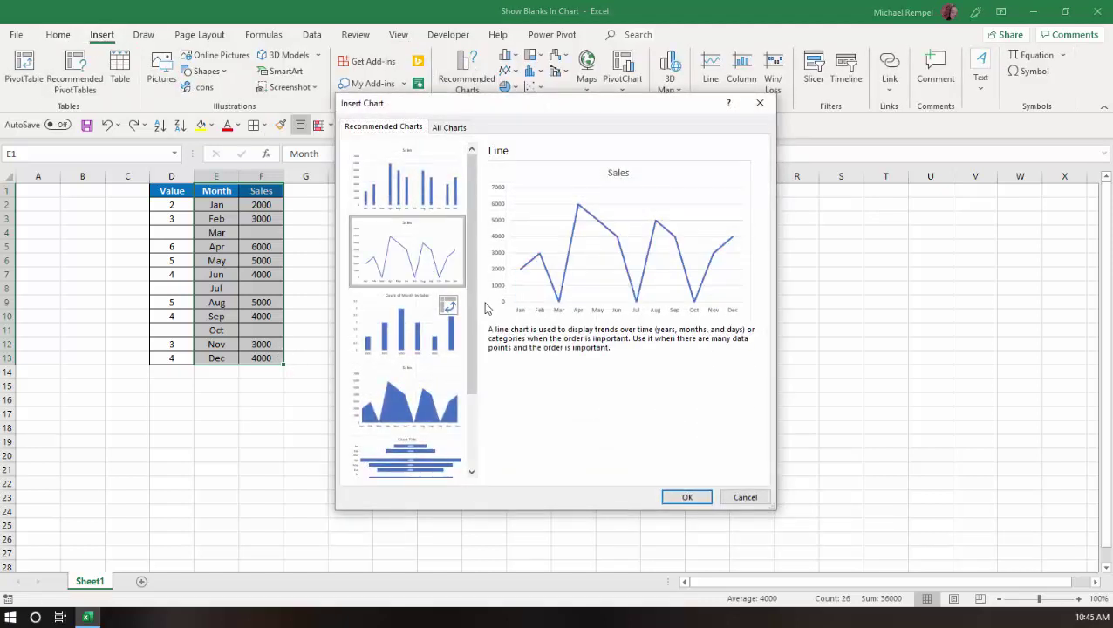
{"action": "left_click", "coordinate": [688, 499]}
{"action": "left_click_drag", "start_coordinate": [467, 293], "coordinate": [375, 207]}
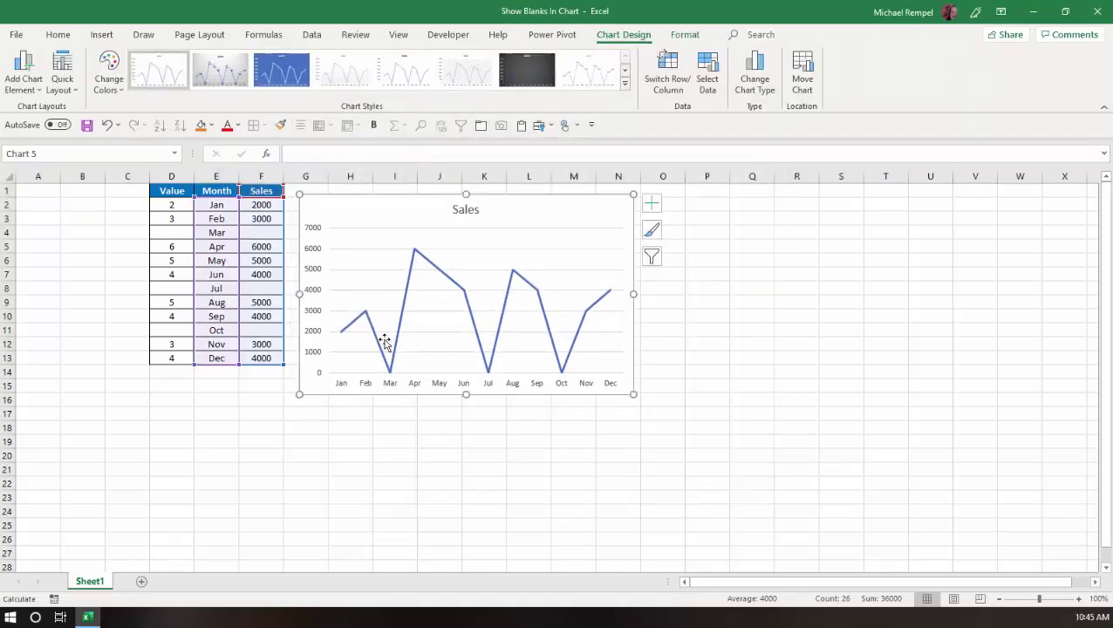
{"action": "left_click", "coordinate": [396, 436]}
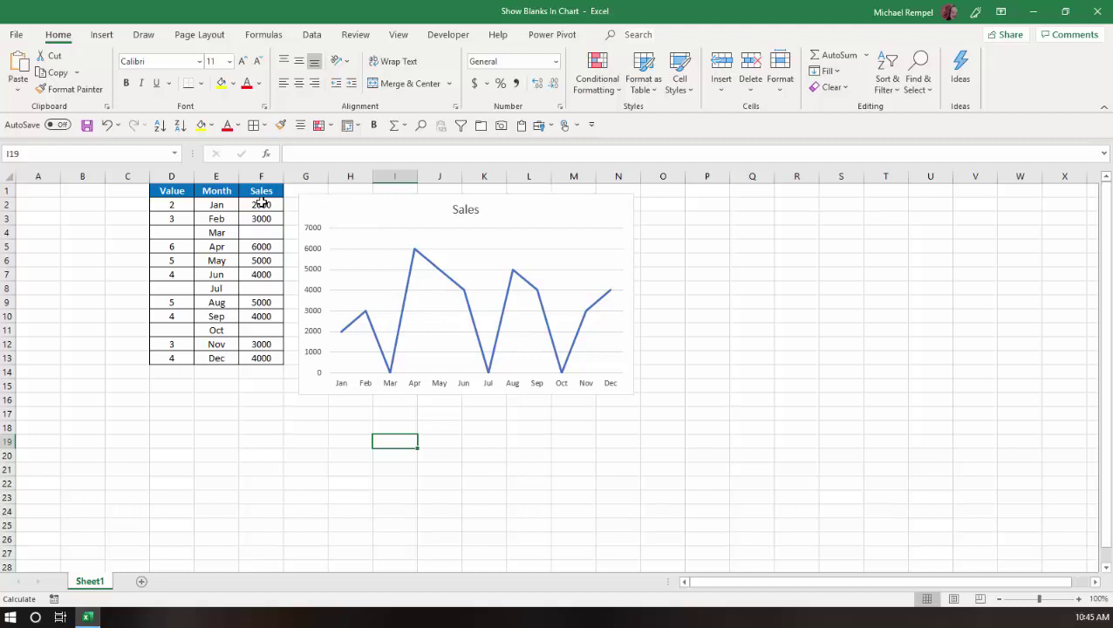
{"action": "left_click", "coordinate": [262, 202]}
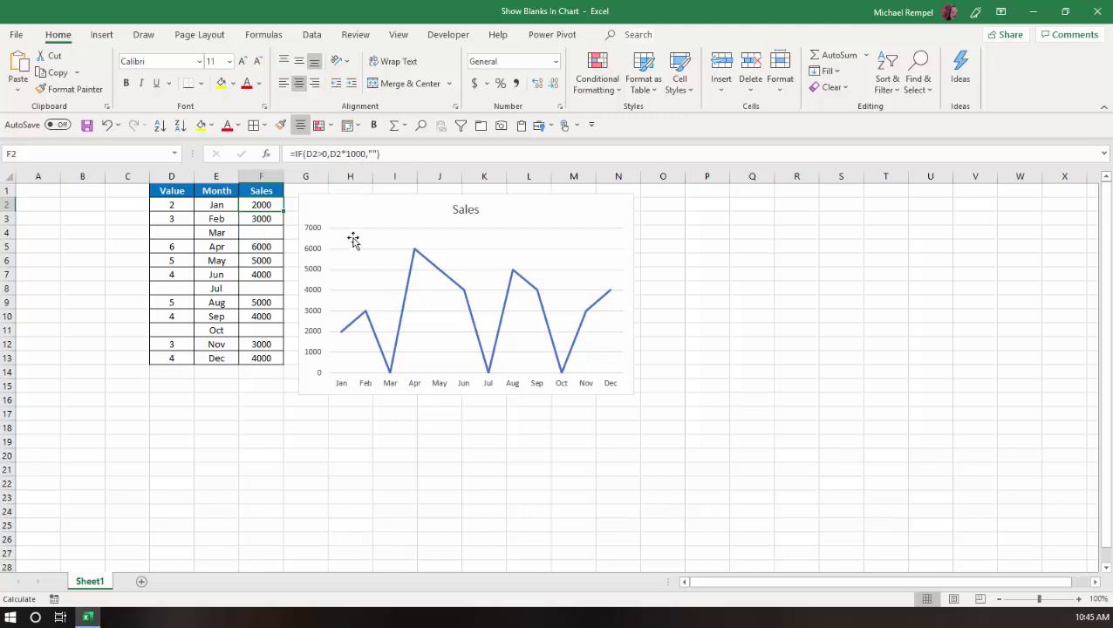
Step: Change F2's formula to return NA() for blank months and fill it down to F13
{"action": "left_click", "coordinate": [377, 153]}
{"action": "key", "text": "BackSpace"}
{"action": "key", "text": "BackSpace"}
{"action": "key", "text": "BackSpace"}
{"action": "type", "text": ",NA("}
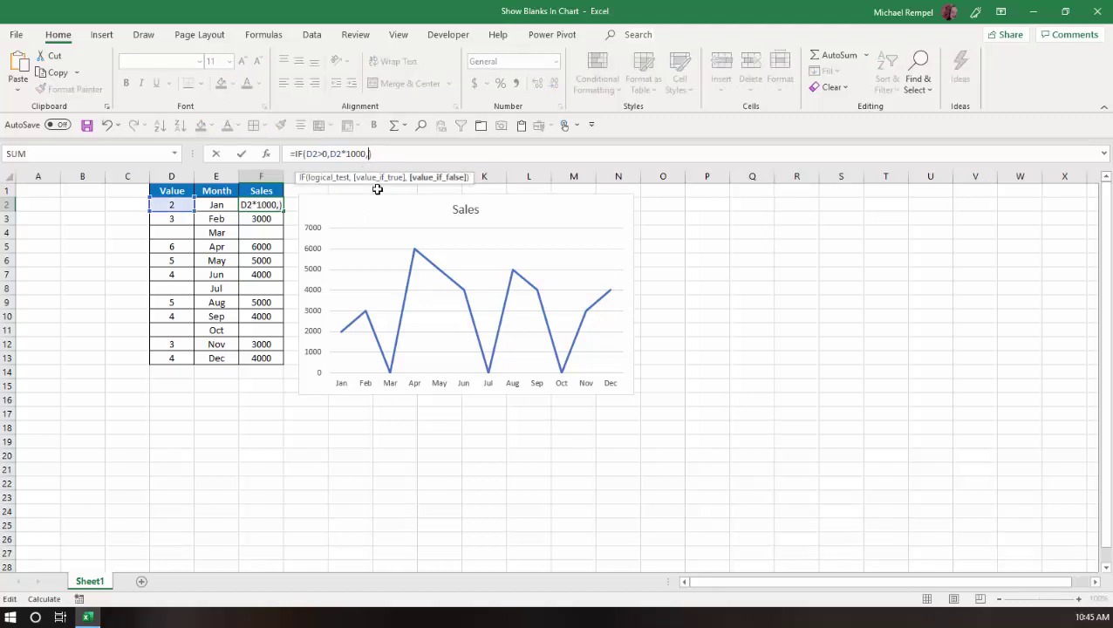
{"action": "type", "text": "))"}
{"action": "key", "text": "Return"}
{"action": "key", "text": "Up"}
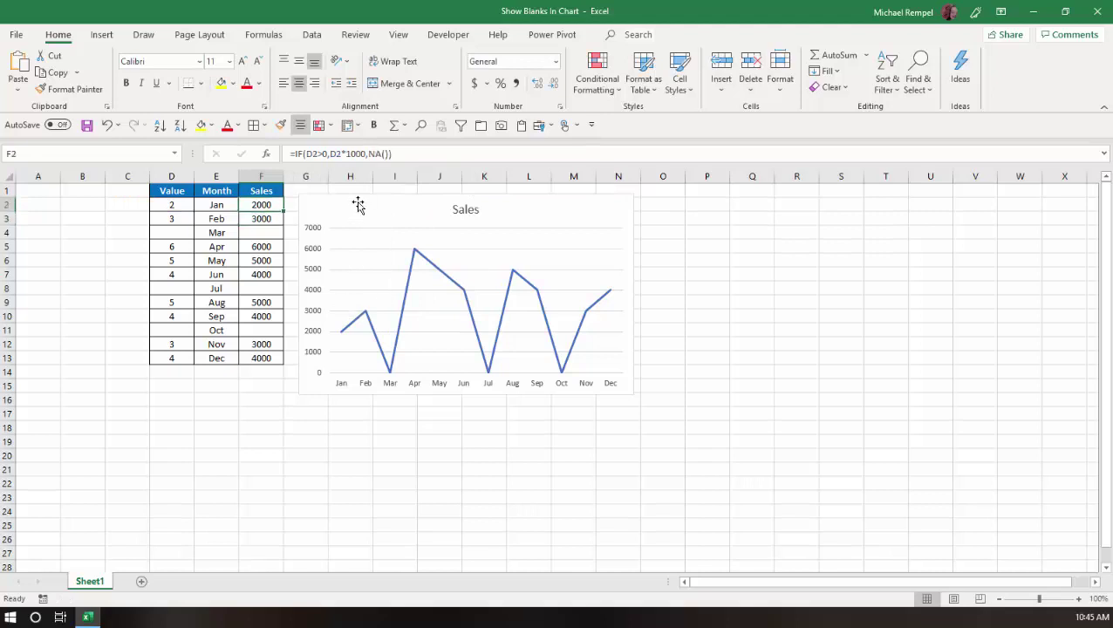
{"action": "double_click", "coordinate": [284, 212]}
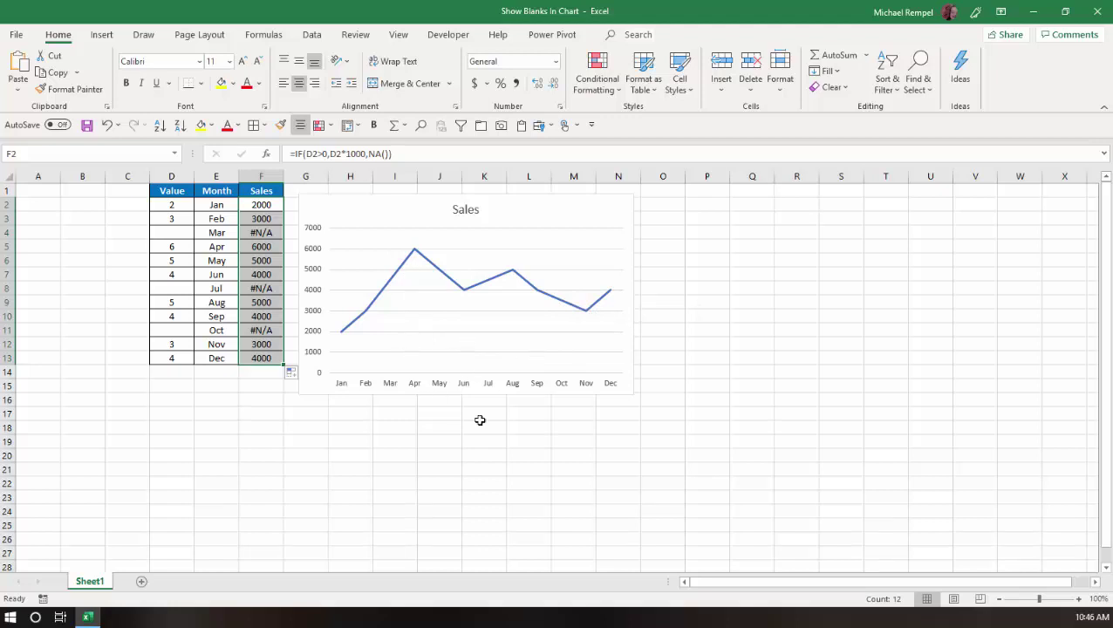
Step: Select the Sales values F2:F13 and open the Conditional Formatting menu
{"action": "left_click", "coordinate": [215, 409]}
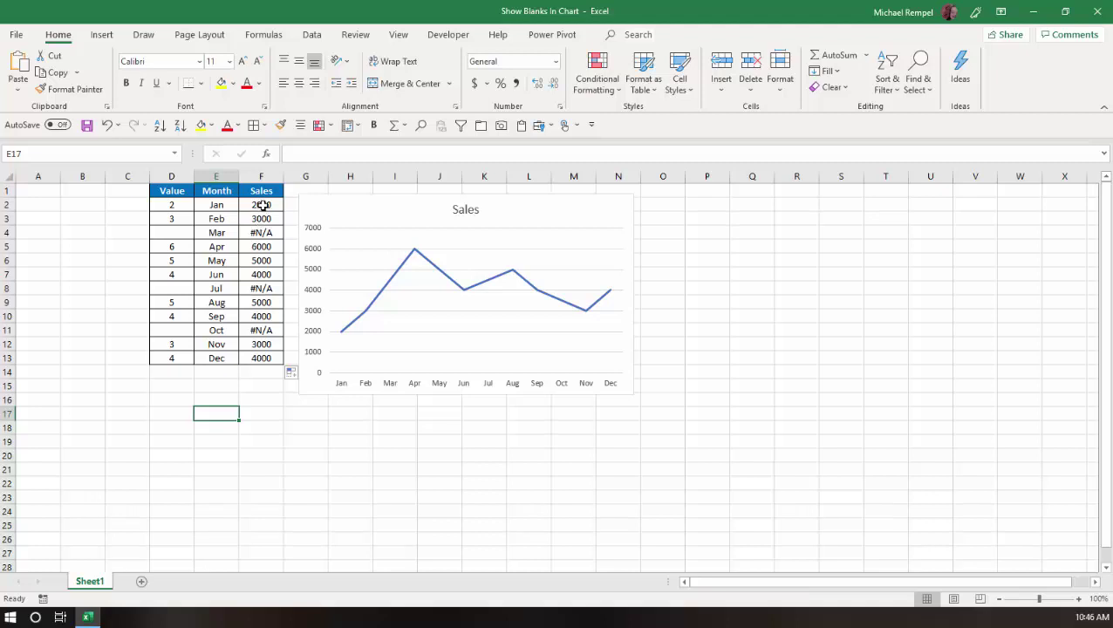
{"action": "left_click_drag", "start_coordinate": [262, 205], "coordinate": [267, 360]}
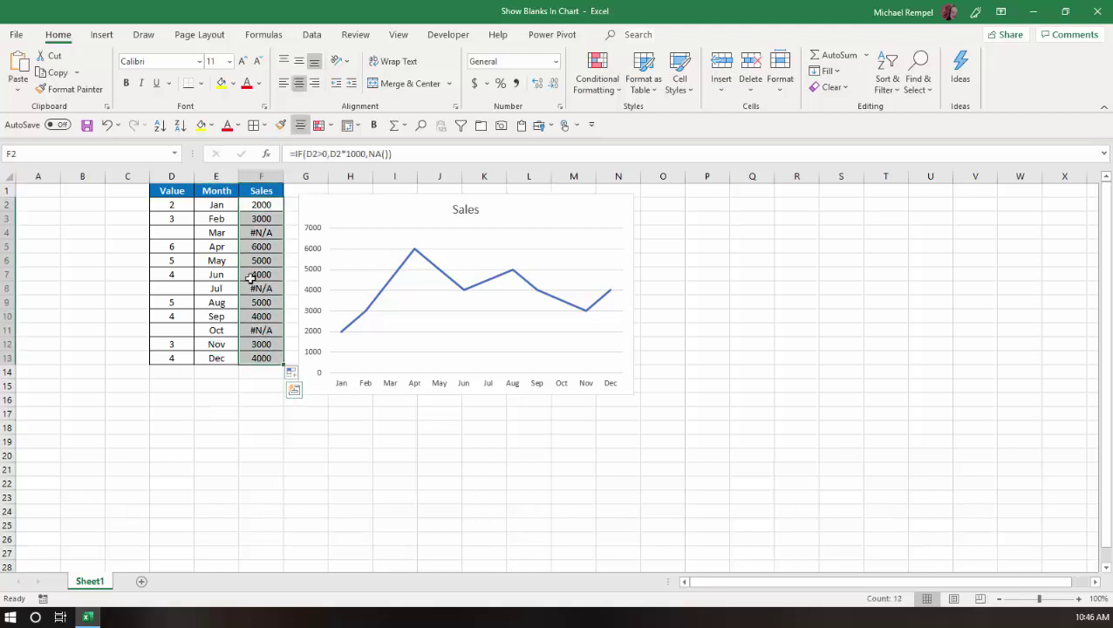
{"action": "left_click", "coordinate": [590, 73]}
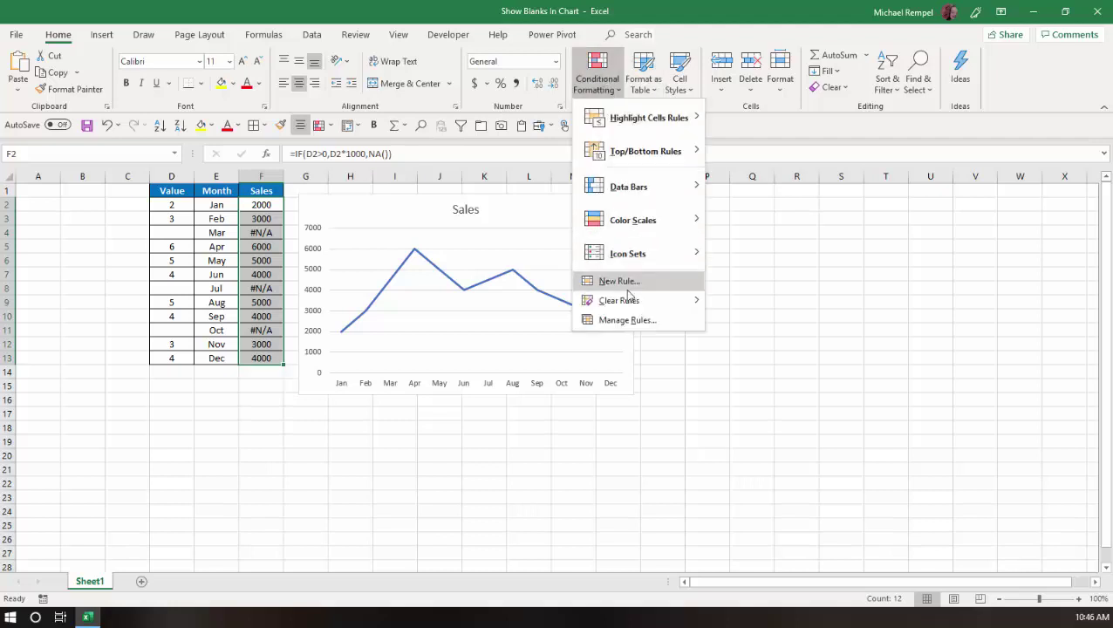
Step: Create a new formula-based conditional formatting rule using =ISERROR(F2)
{"action": "left_click", "coordinate": [621, 284]}
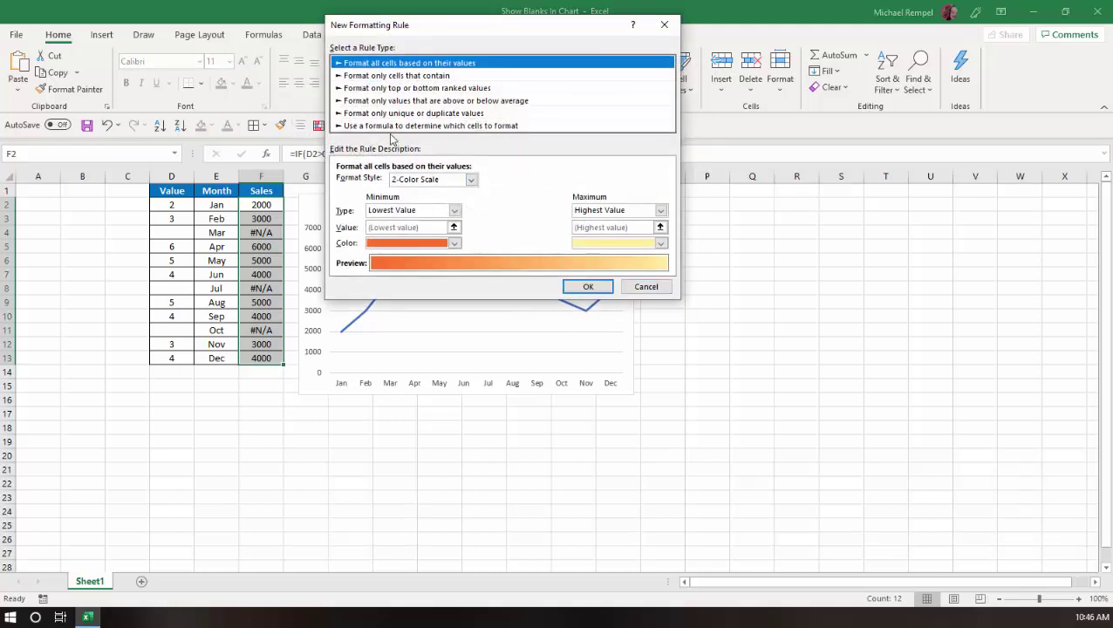
{"action": "left_click", "coordinate": [476, 129]}
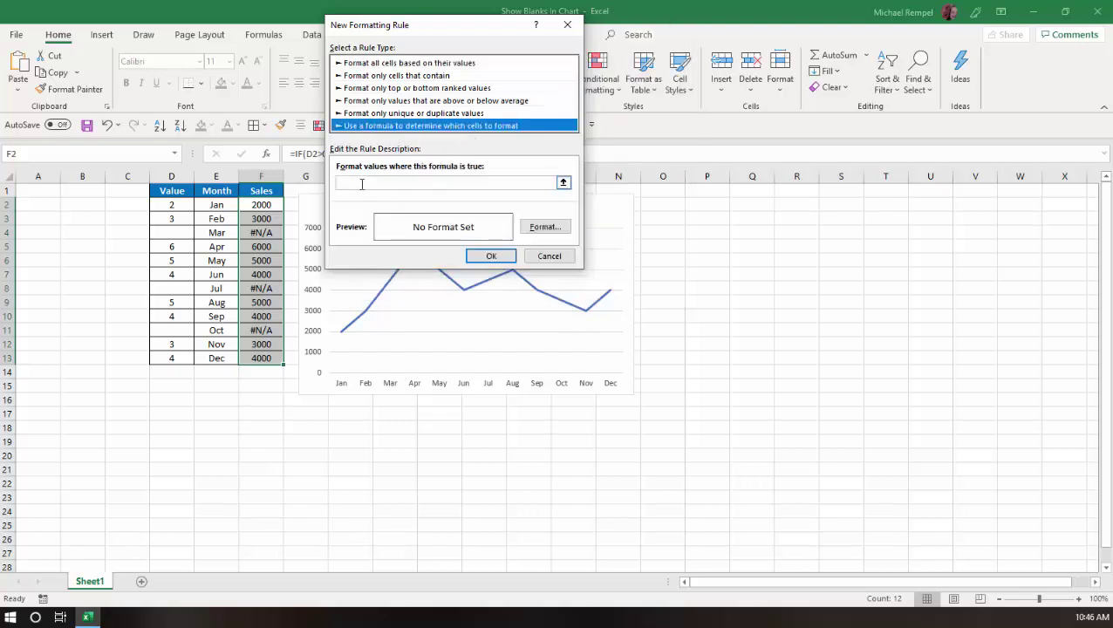
{"action": "left_click", "coordinate": [361, 183]}
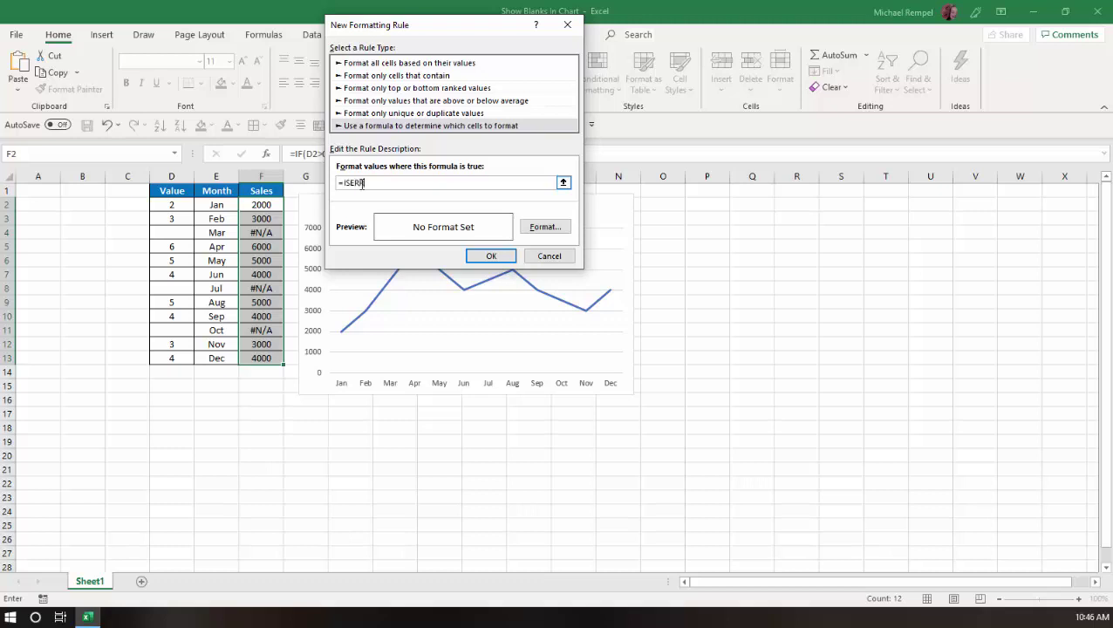
{"action": "type", "text": "=ISERROR(F2"}
Step: Give the ISERROR rule a white font colour and apply it to the Sales cells
{"action": "left_click", "coordinate": [562, 227]}
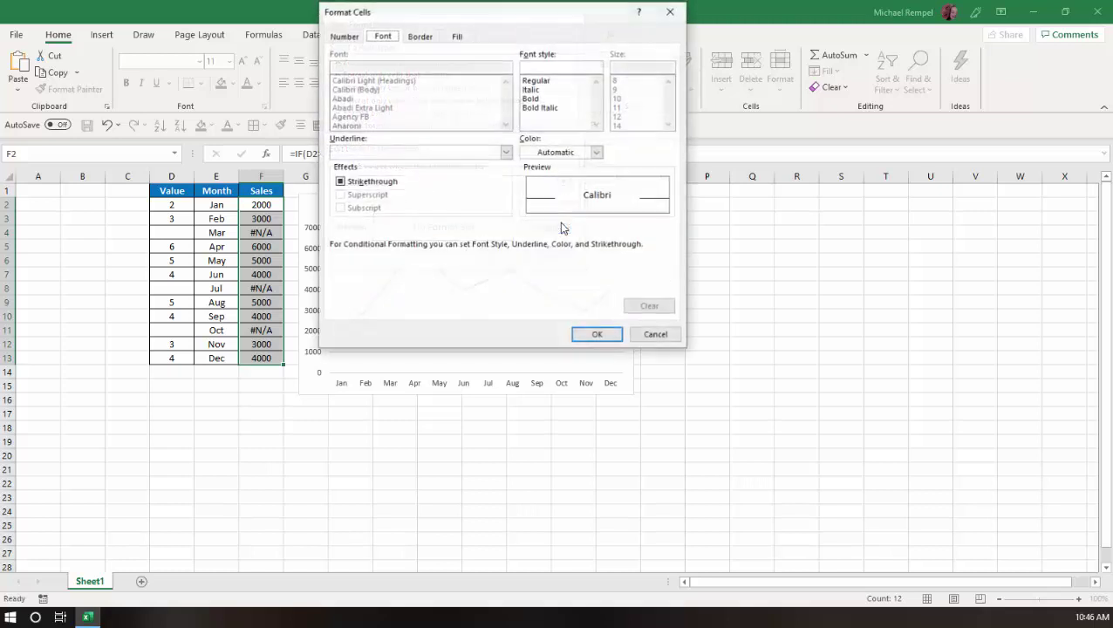
{"action": "left_click", "coordinate": [597, 153]}
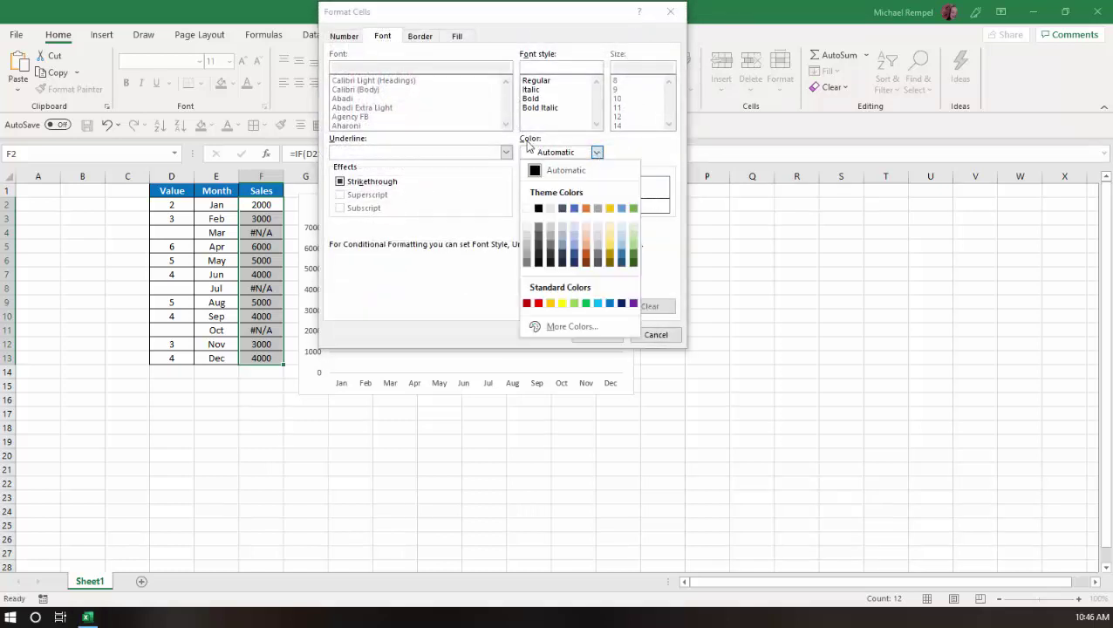
{"action": "left_click", "coordinate": [527, 210]}
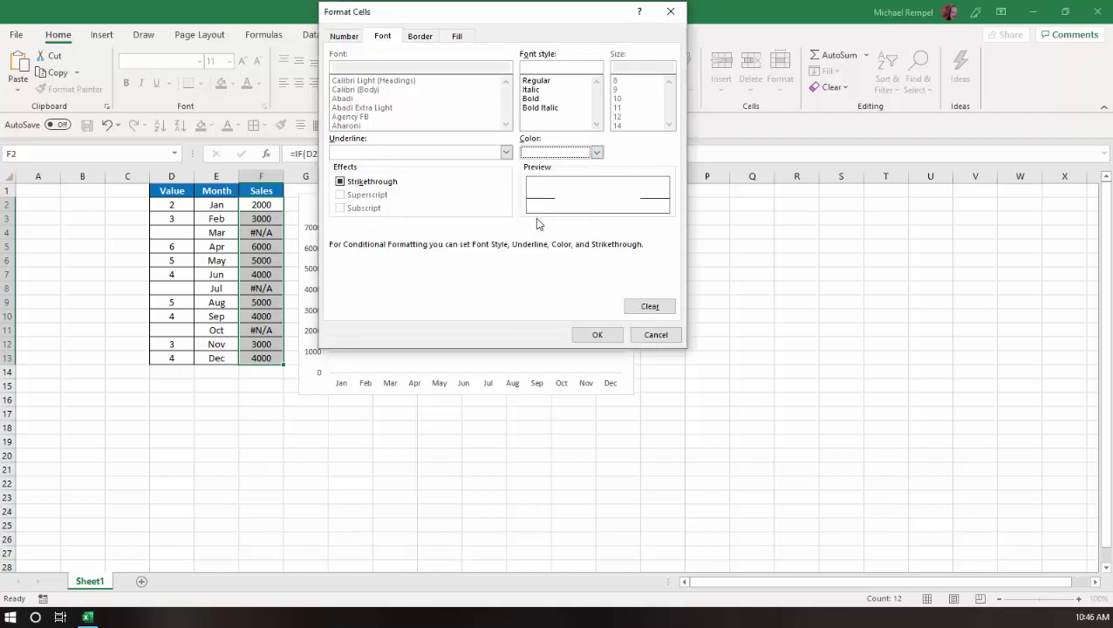
{"action": "left_click", "coordinate": [600, 338]}
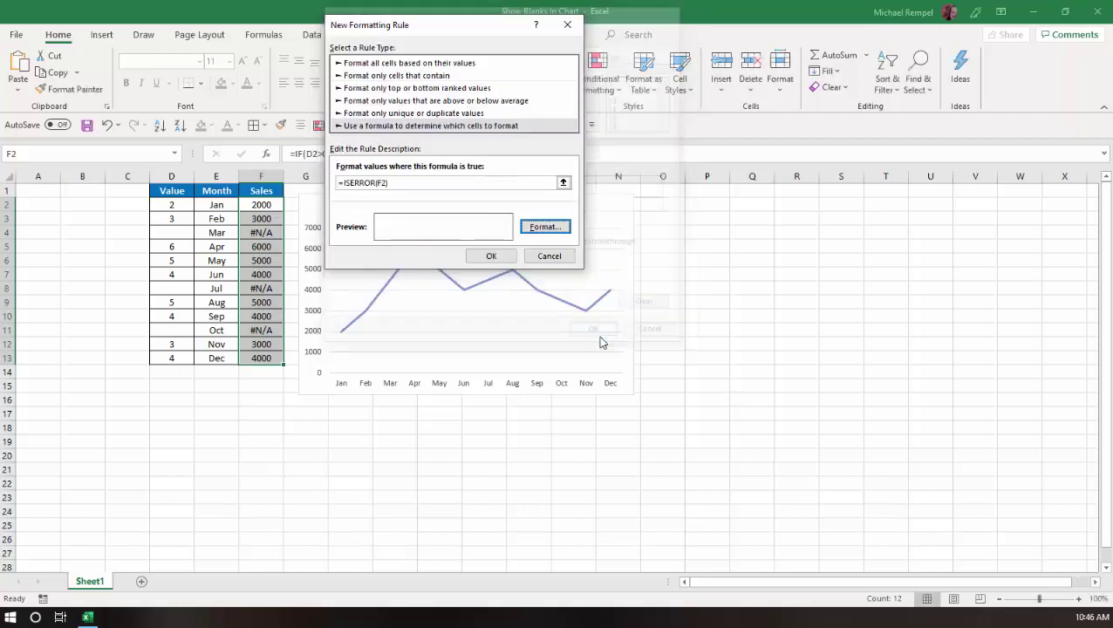
{"action": "left_click", "coordinate": [491, 255]}
{"action": "left_click", "coordinate": [211, 447]}
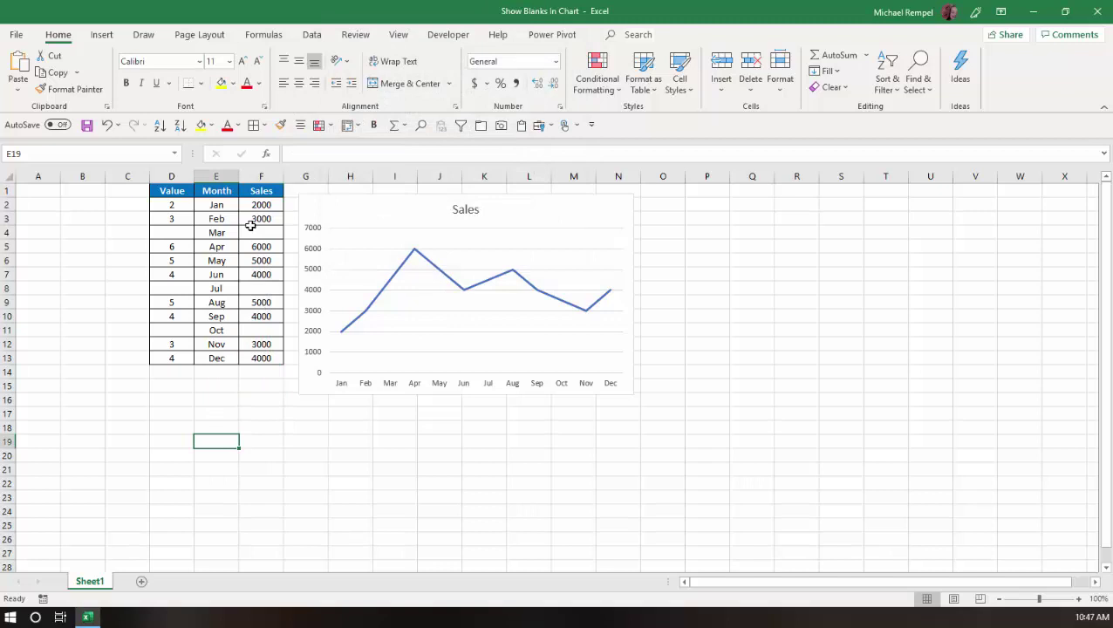